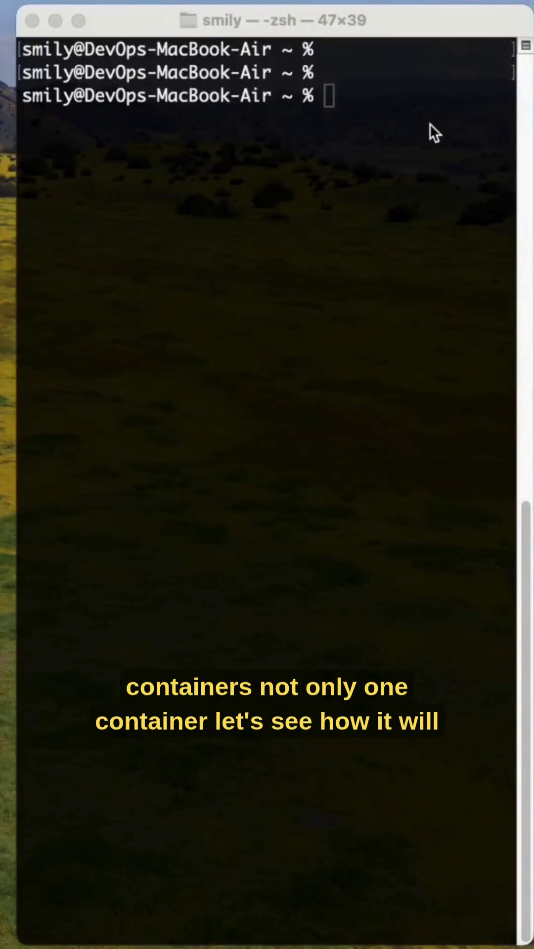
# Run 'vi smaple.yml' at the zsh prompt to open a new empty file.
pyautogui.click(342, 100)
pyautogui.write('u')
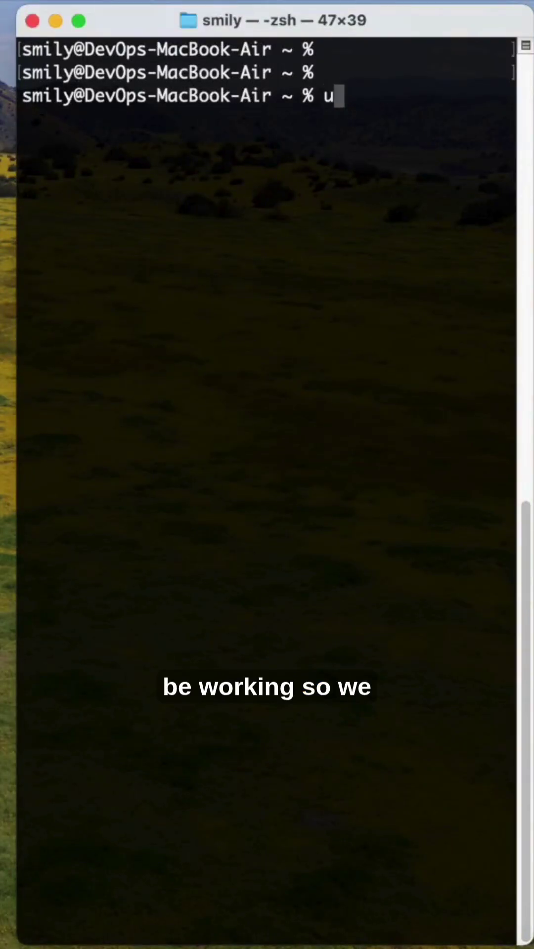
pyautogui.write('be')
pyautogui.press('BackSpace')
pyautogui.press('BackSpace')
pyautogui.press('BackSpace')
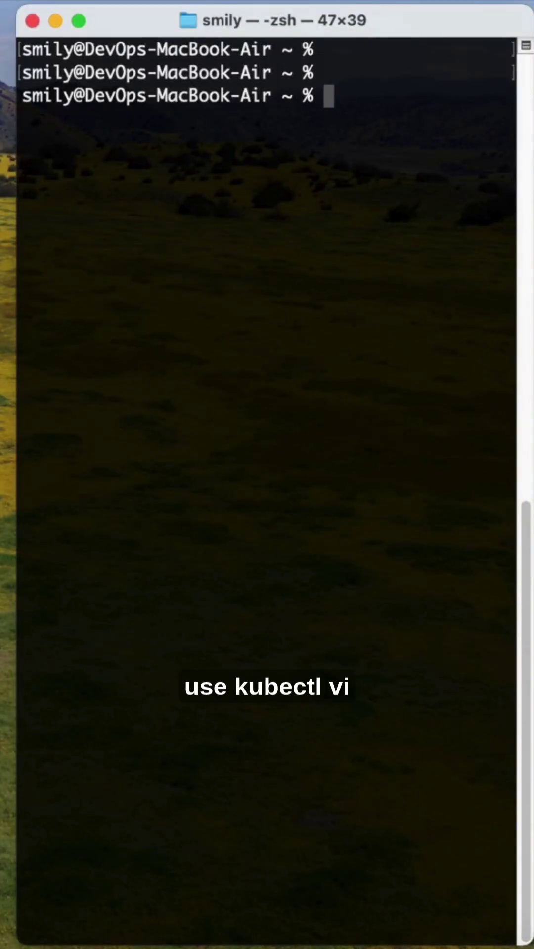
pyautogui.write('vi smaple')
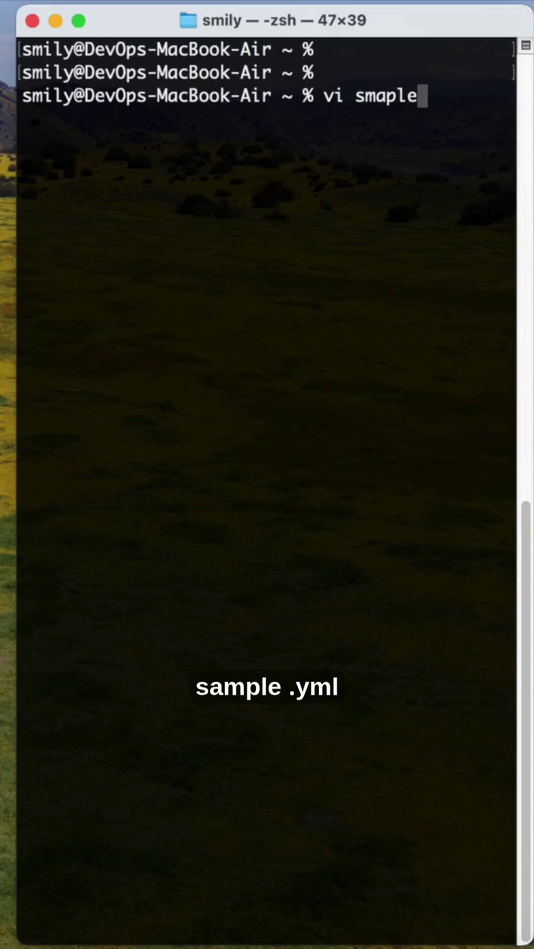
pyautogui.write('.yml')
pyautogui.press('Return')
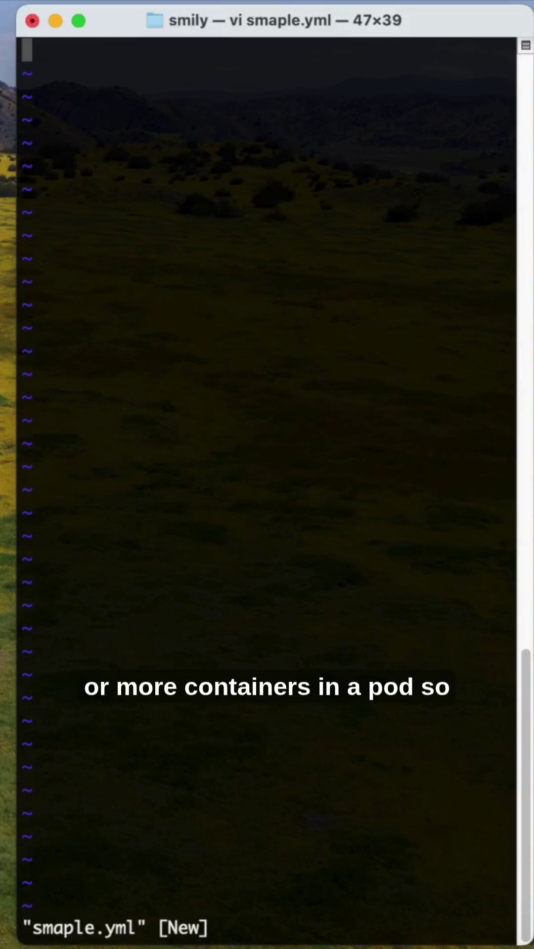
pyautogui.write('ipi')
# Type the header lines 'apiVersion: v1', 'kind: Pod', 'metadata:' and indented 'name: mypod1'.
pyautogui.press('BackSpace')
pyautogui.press('BackSpace')
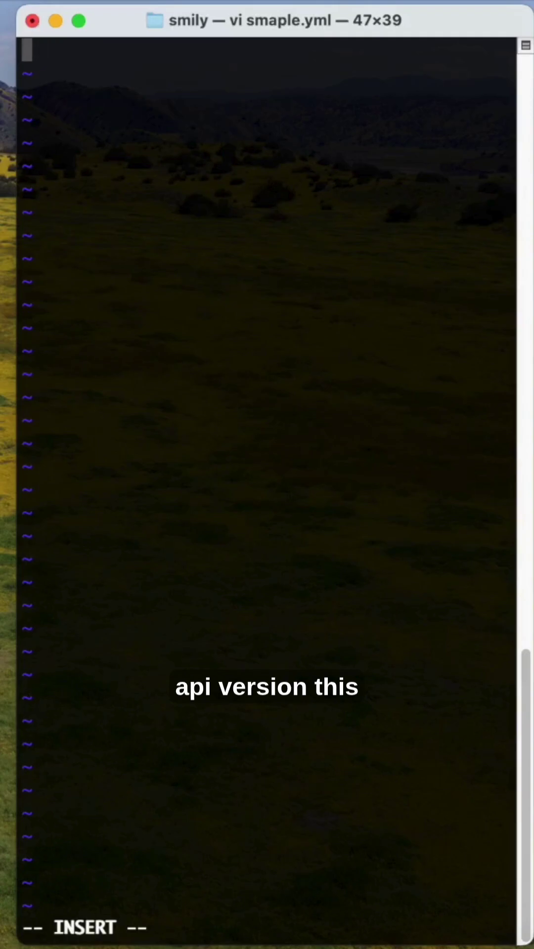
pyautogui.write('apiVersion: v1')
pyautogui.press('Return')
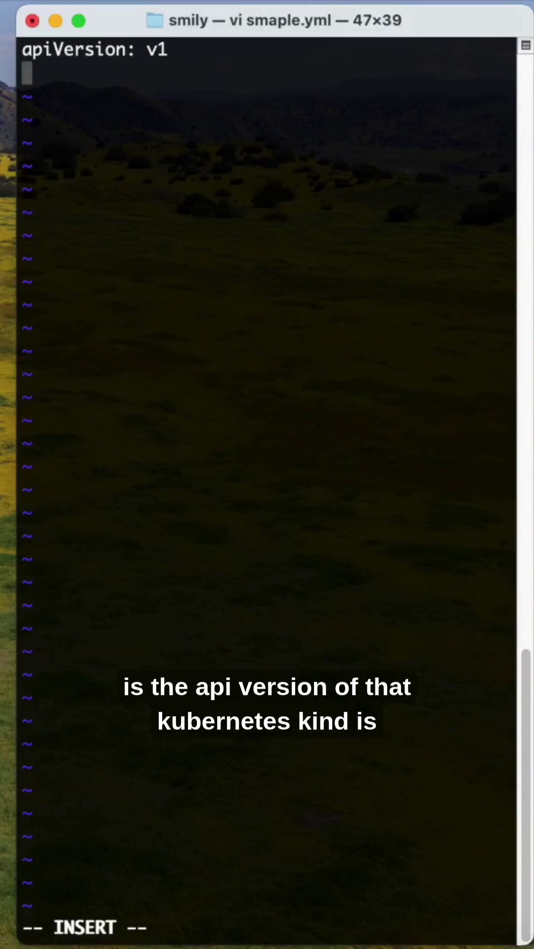
pyautogui.write('kind: Pod')
pyautogui.press('Return')
pyautogui.write('metad')
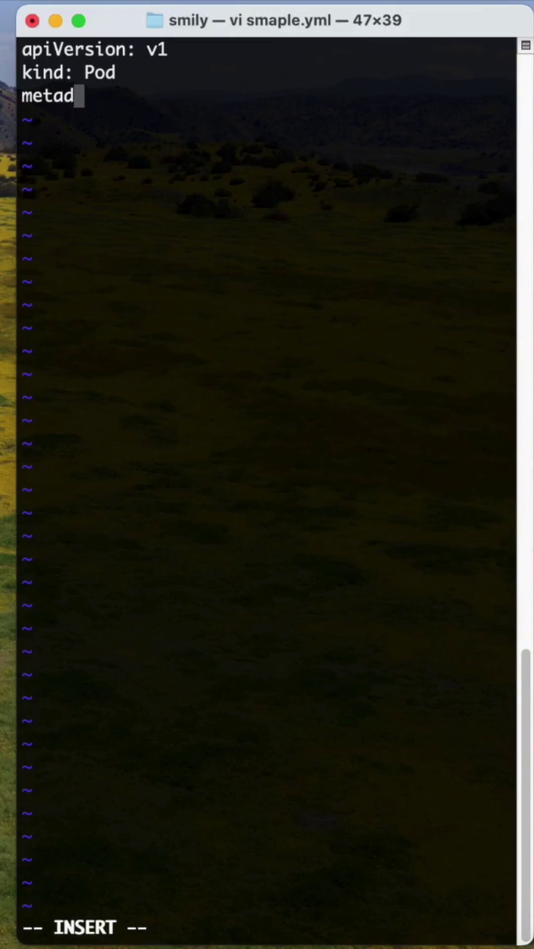
pyautogui.write('ata:')
pyautogui.press('Return')
pyautogui.write('nam')
pyautogui.press('BackSpace')
pyautogui.press('BackSpace')
pyautogui.press('BackSpace')
pyautogui.press('BackSpace')
pyautogui.write('name: mypod')
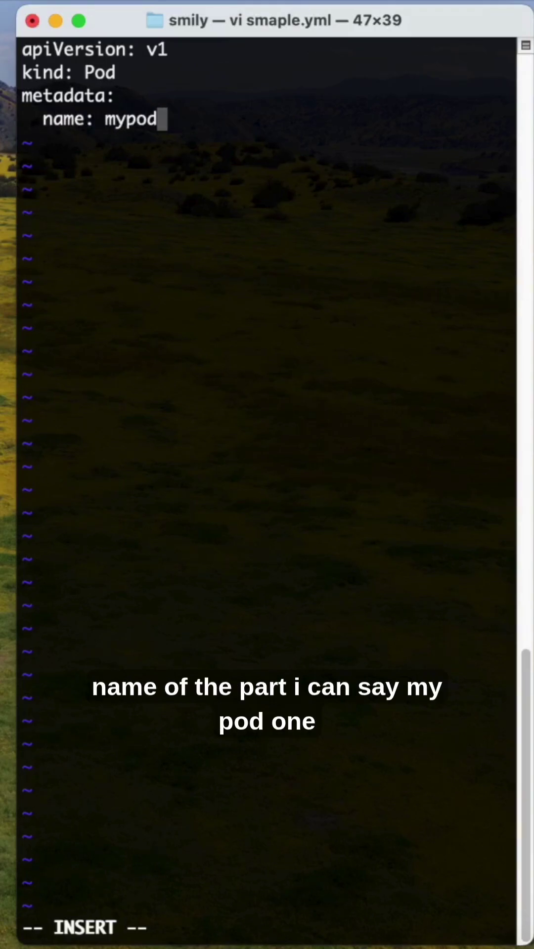
pyautogui.write('1')
pyautogui.press('Return')
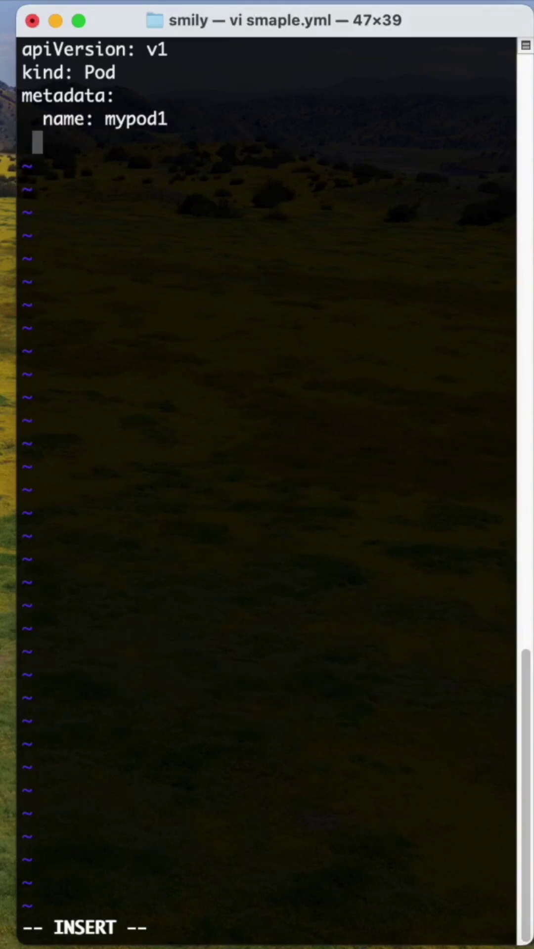
pyautogui.write('spec:')
# Add 'spec: containers:' with '- name: nginx-container' and 'image: nginx', fixing the mistyped name.
pyautogui.press('Return')
pyautogui.write('co')
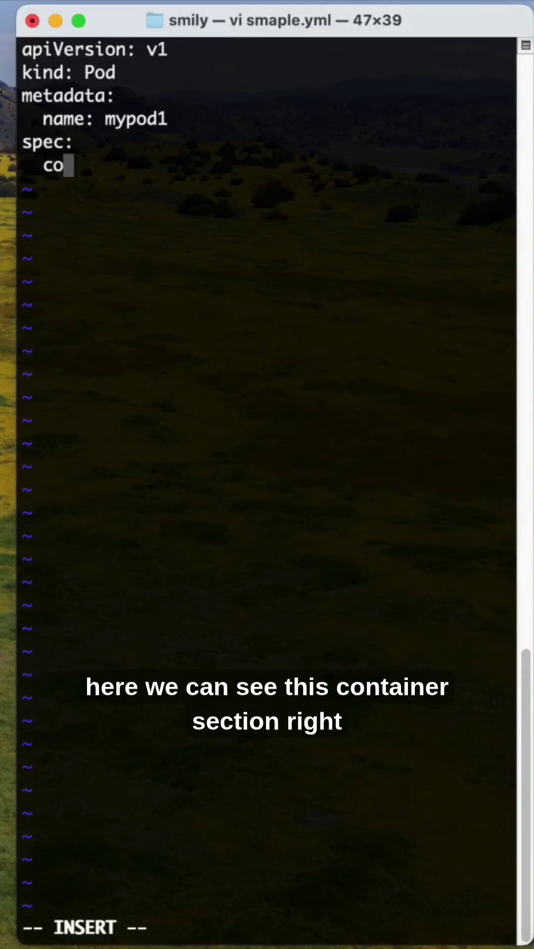
pyautogui.write('ntainers:')
pyautogui.press('Return')
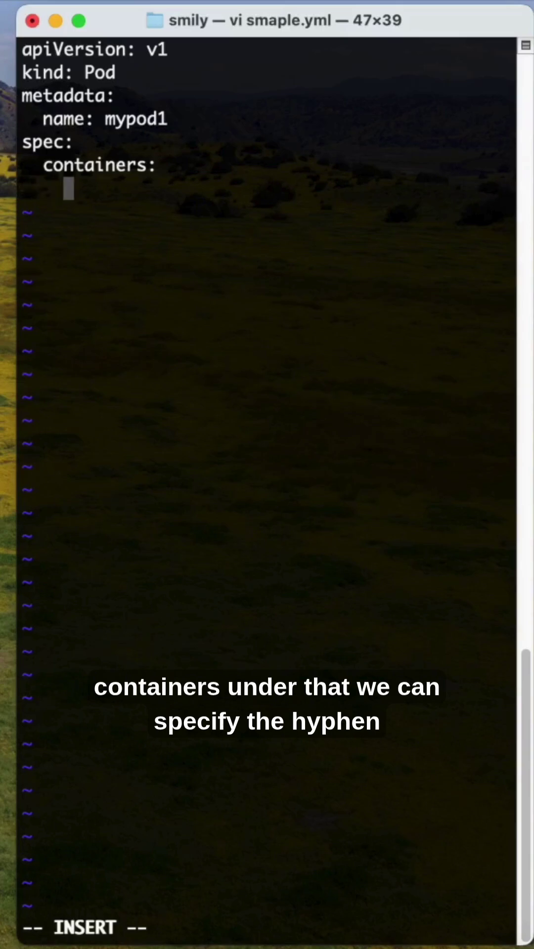
pyautogui.write('- n')
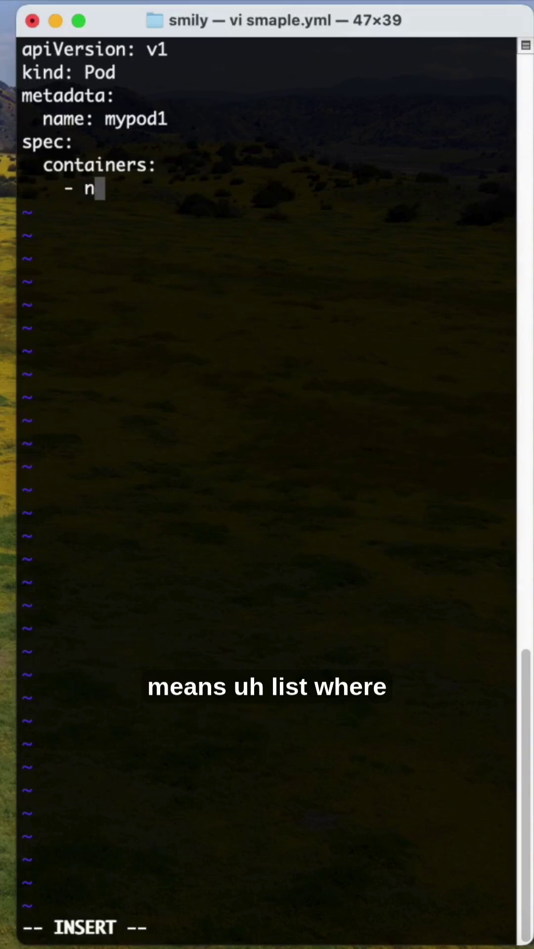
pyautogui.write('ame:')
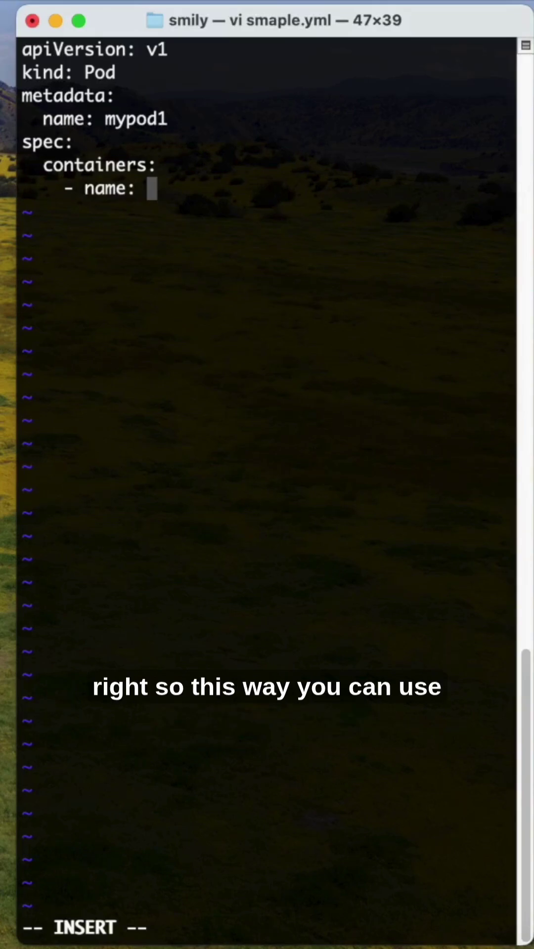
pyautogui.write('ngi')
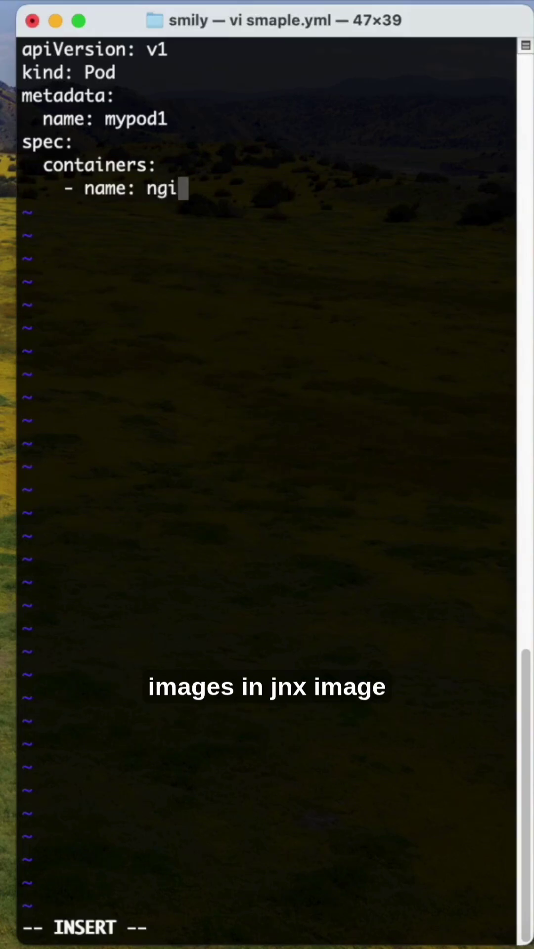
pyautogui.write('nx')
pyautogui.press('Return')
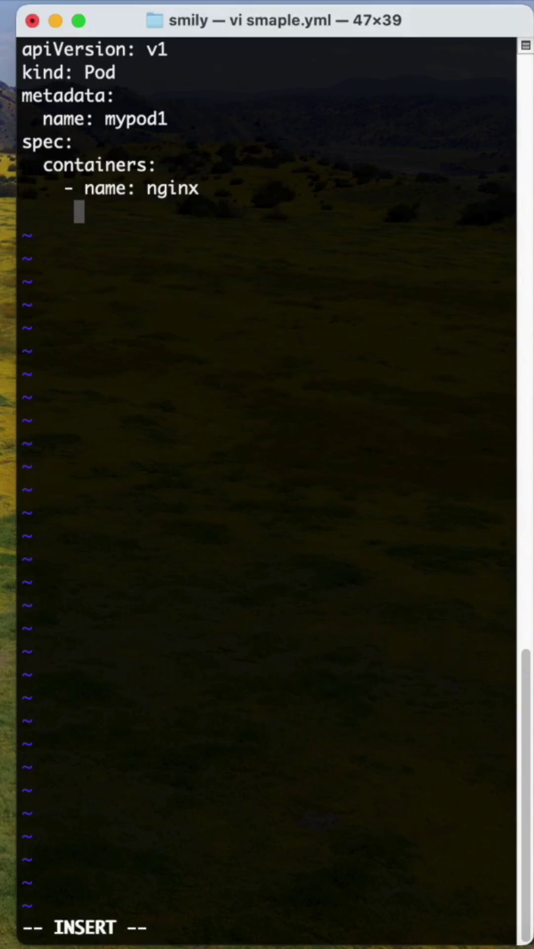
pyautogui.write('image:')
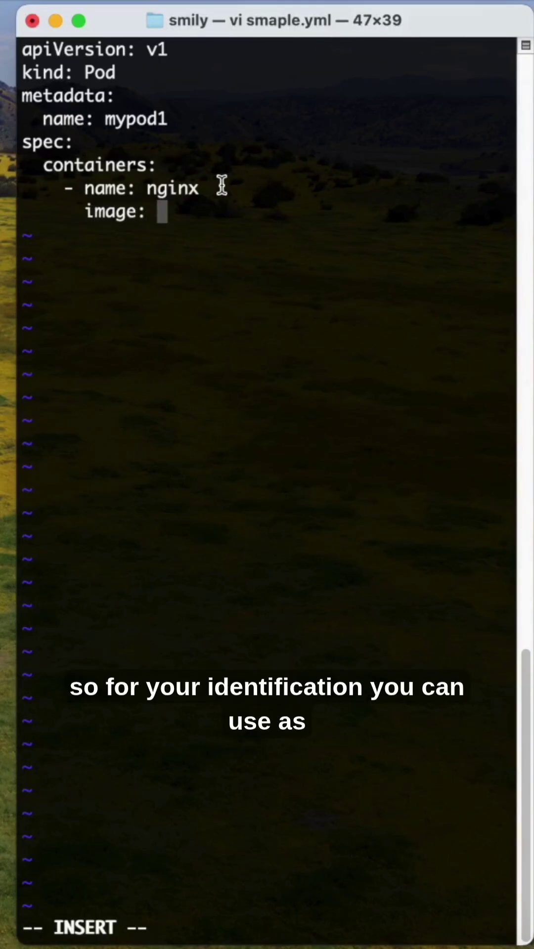
pyautogui.press('Up')
pyautogui.press('Right')
pyautogui.press('Right')
pyautogui.press('Right')
pyautogui.press('Right')
pyautogui.write('-x')
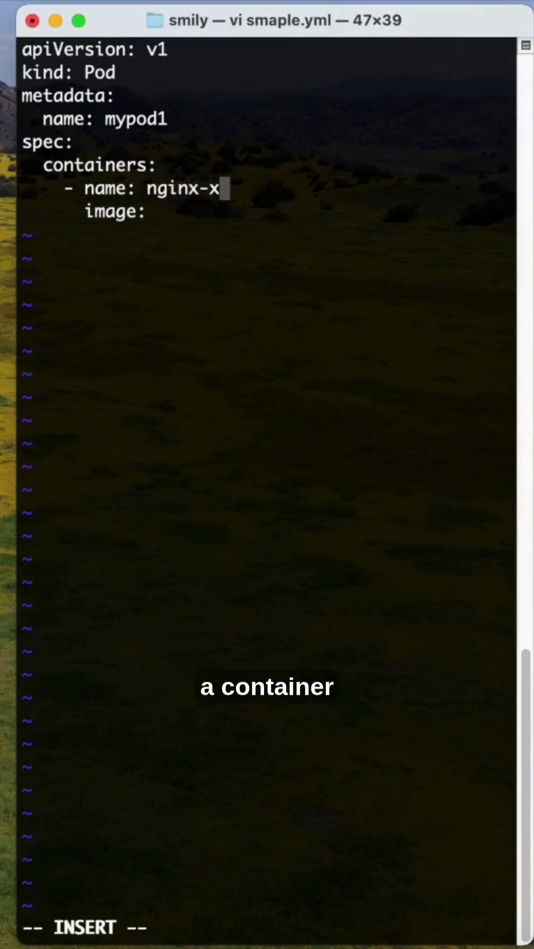
pyautogui.write('ontainer')
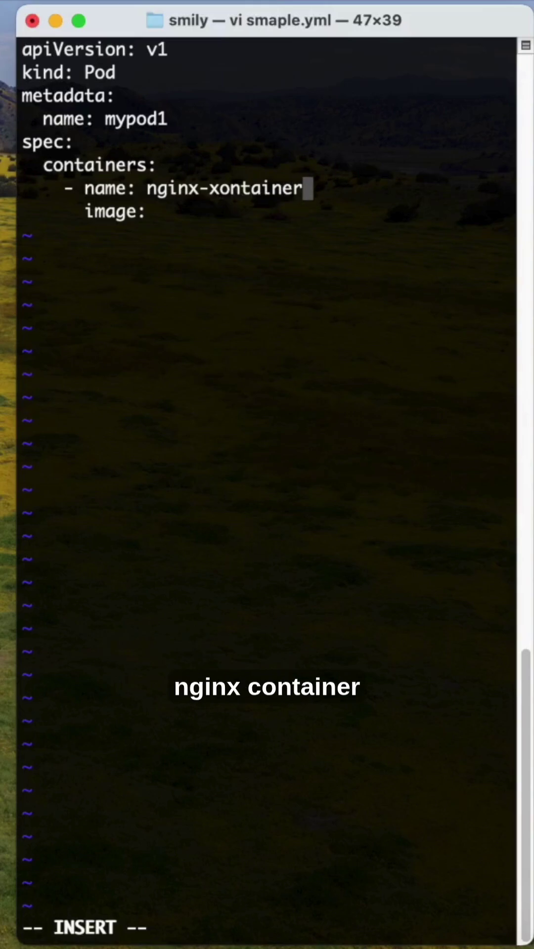
pyautogui.press('BackSpace')
pyautogui.press('BackSpace')
pyautogui.press('BackSpace')
pyautogui.press('BackSpace')
pyautogui.press('BackSpace')
pyautogui.press('BackSpace')
pyautogui.press('BackSpace')
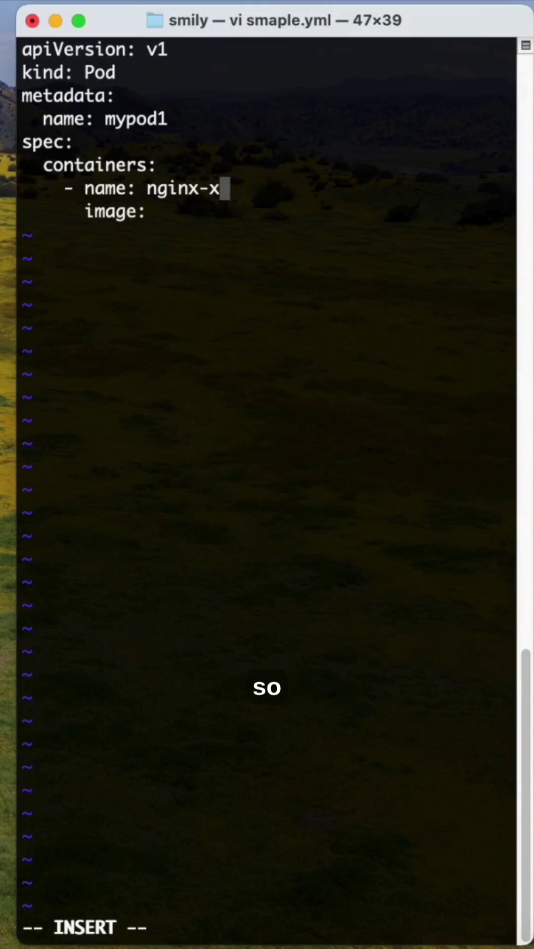
pyautogui.press('BackSpace')
pyautogui.press('BackSpace')
pyautogui.write('container')
pyautogui.press('Down')
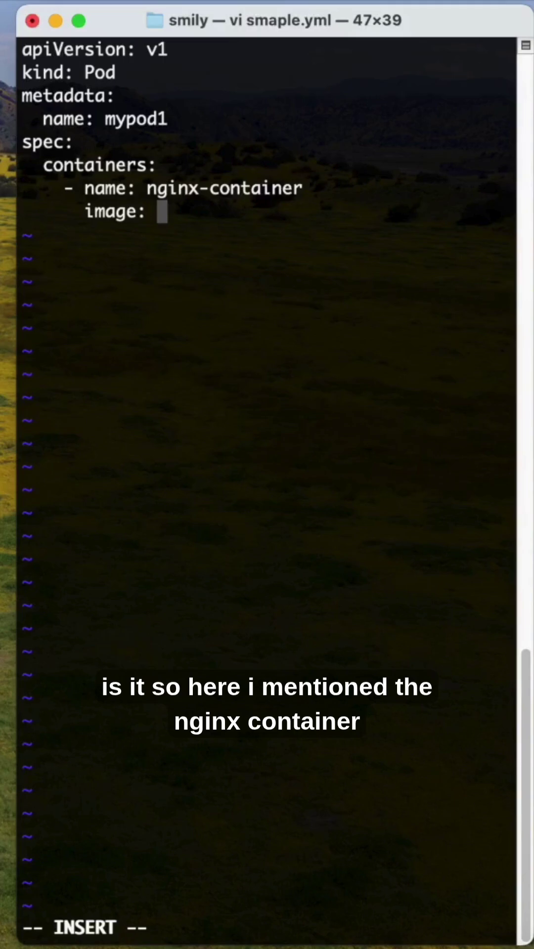
pyautogui.write('nginx')
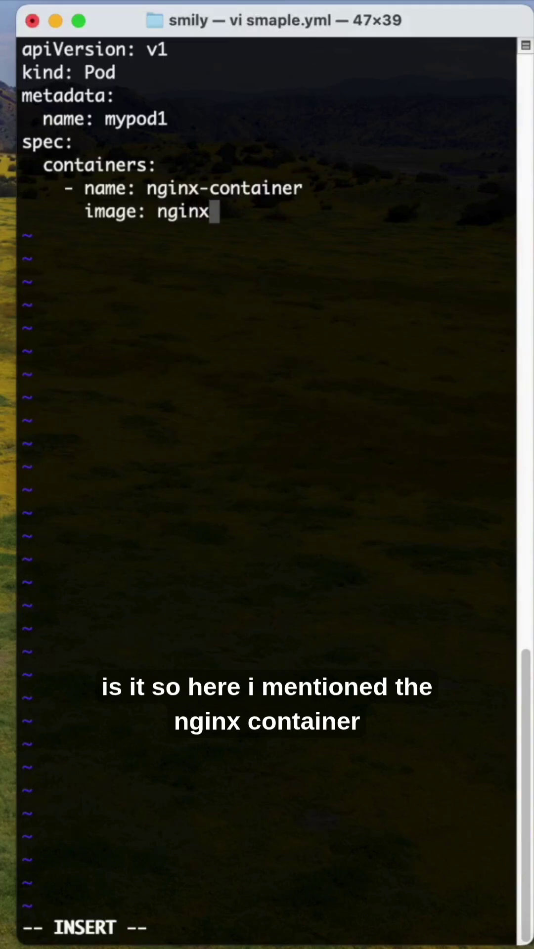
# Add '- name: redis-container' and 'image: redis' below the nginx entry.
pyautogui.press('Return')
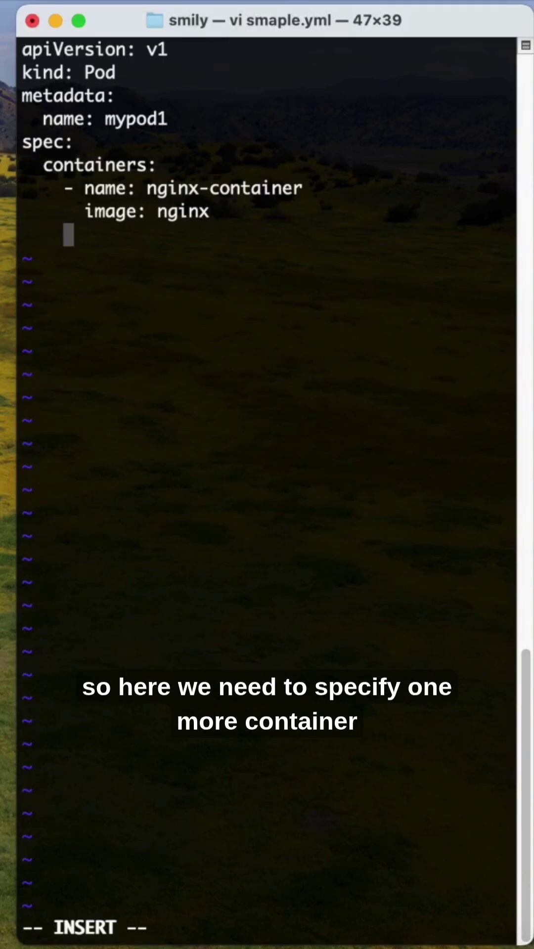
pyautogui.press('Return')
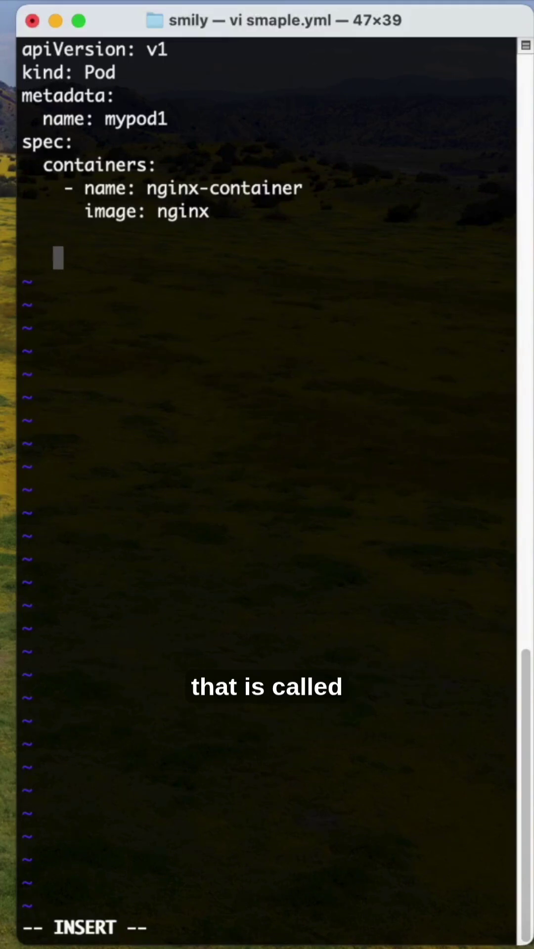
pyautogui.write('- name: r')
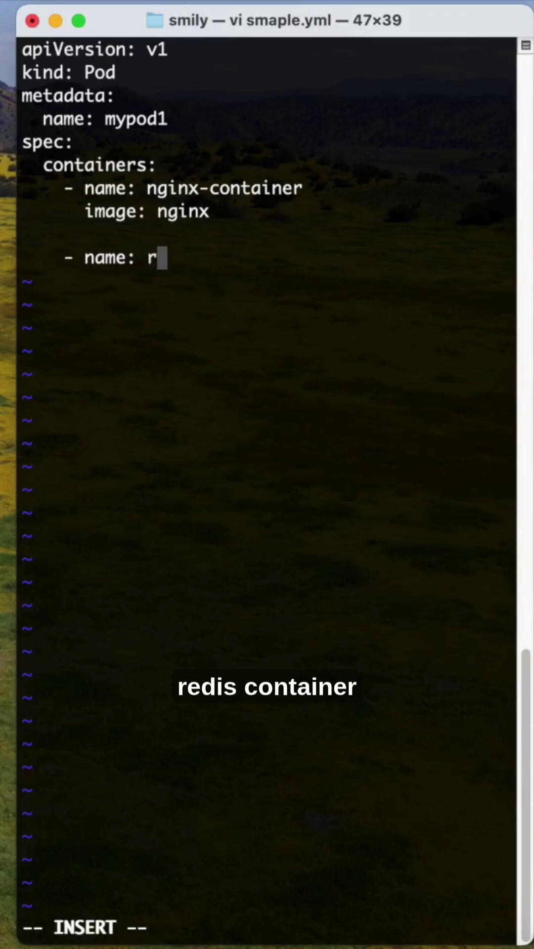
pyautogui.write('edis-co')
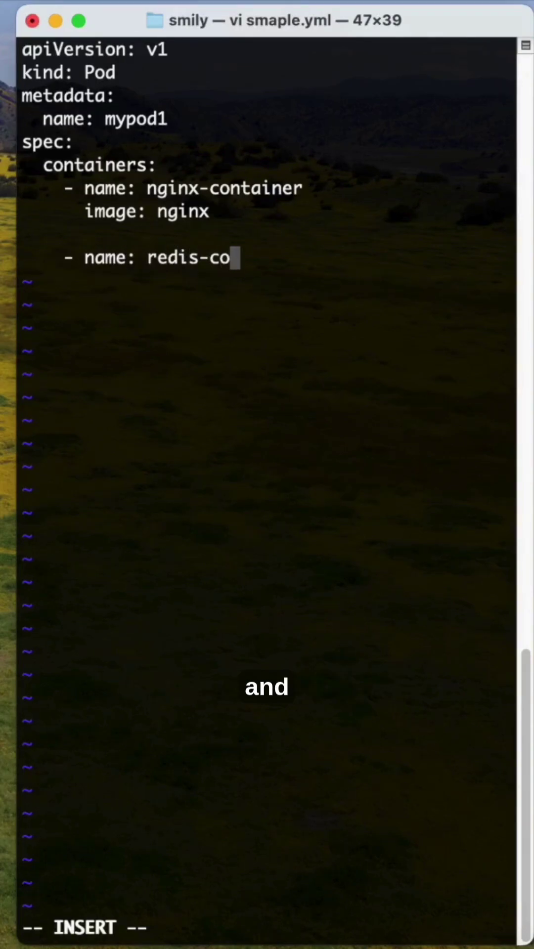
pyautogui.write('ntai')
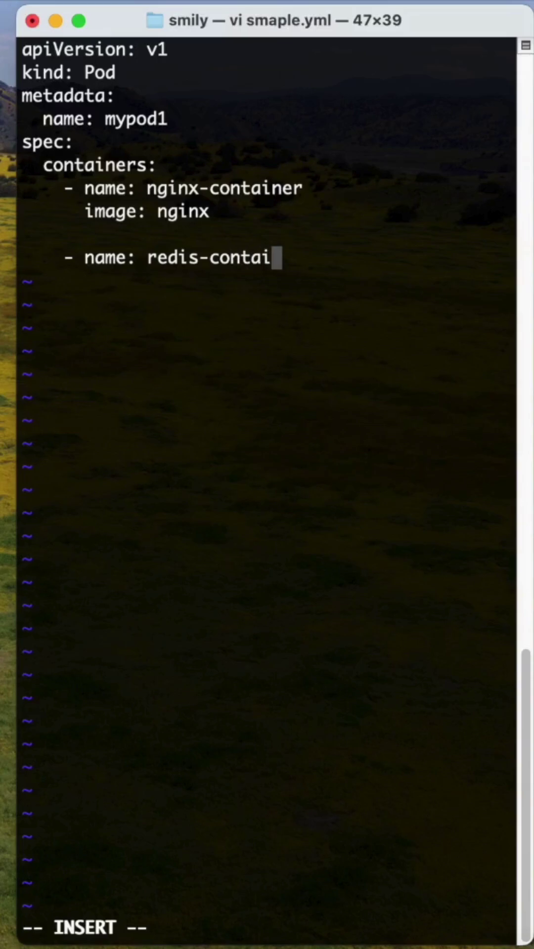
pyautogui.write('ner')
pyautogui.press('Return')
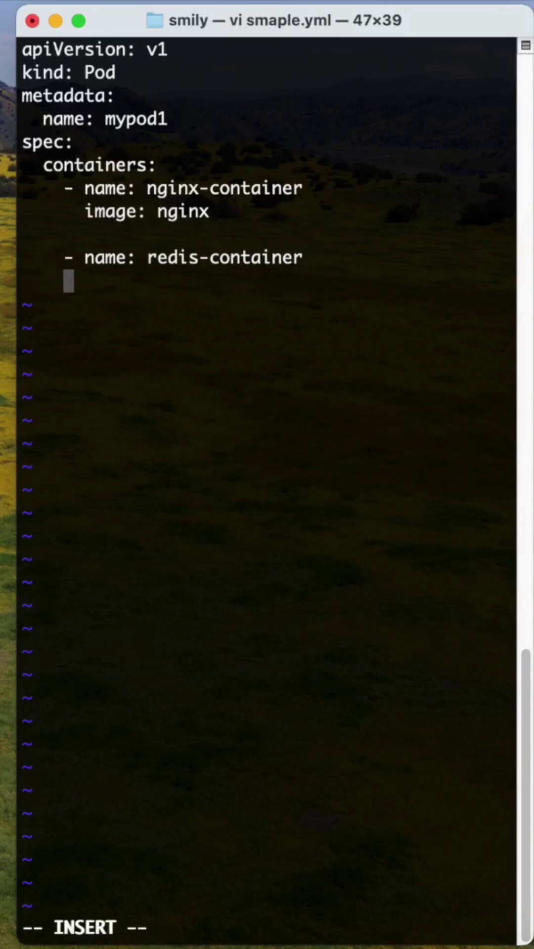
pyautogui.write('image: redis')
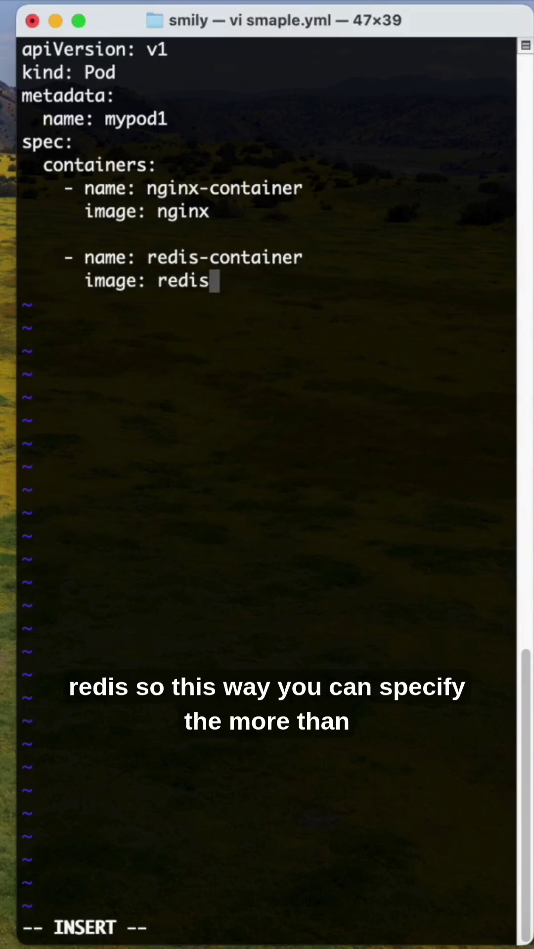
pyautogui.press('Return')
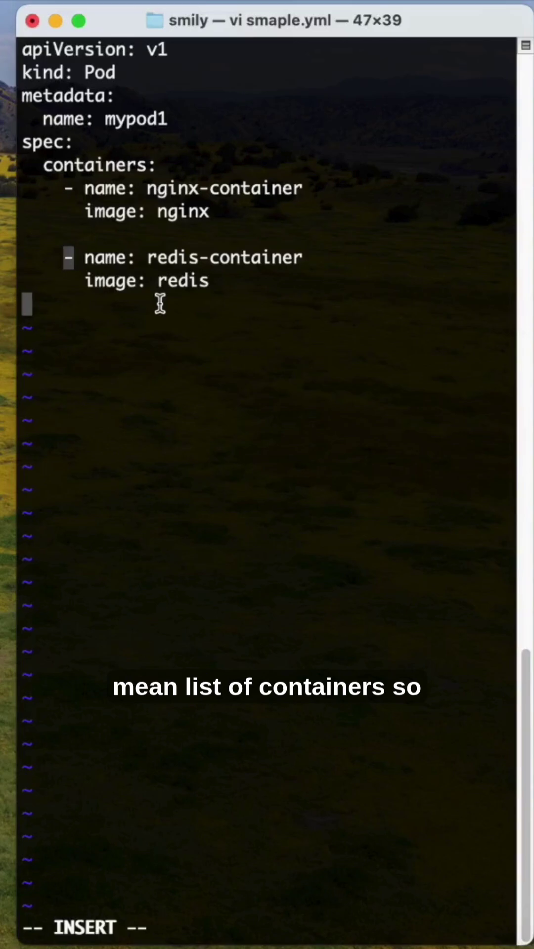
# Leave insert mode to save smaple.yml with :wq and display it with cat.
pyautogui.press('Escape')
pyautogui.write(':')
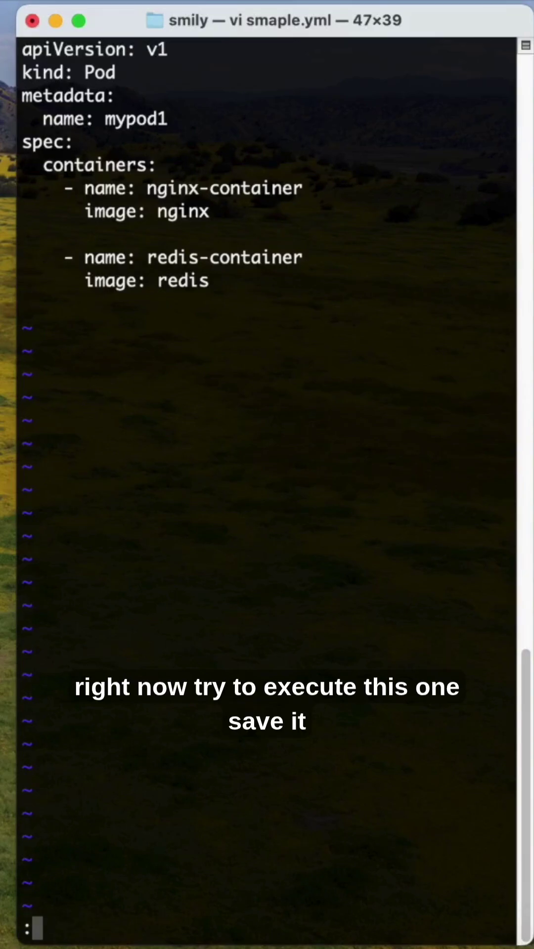
pyautogui.write('w')
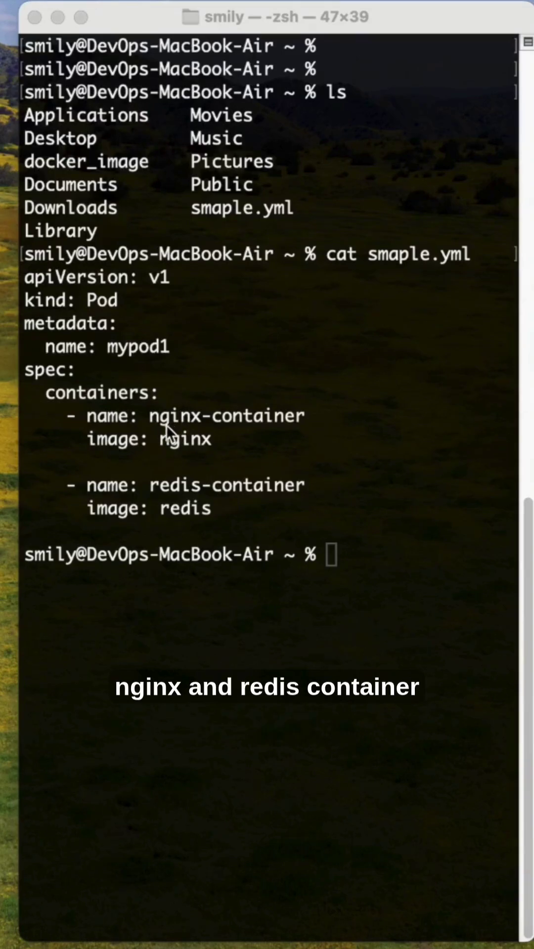
# Run 'kubectl create -f smaple.yml' to create pod mypod1.
pyautogui.click(365, 565)
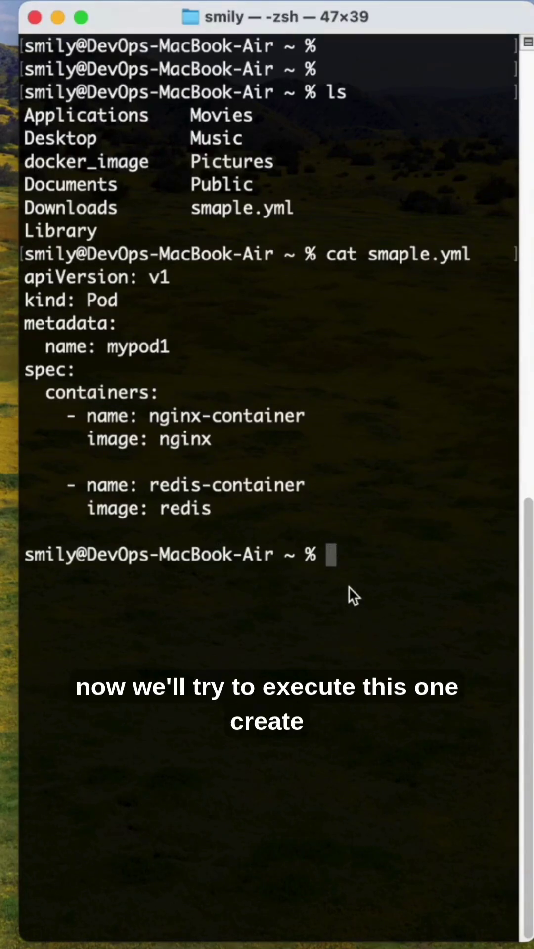
pyautogui.write('kubectl create ')
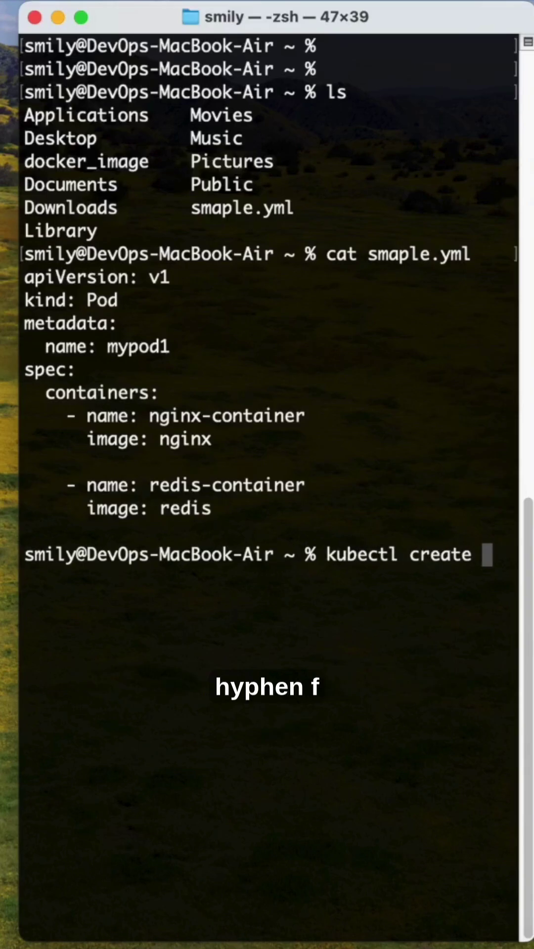
pyautogui.write('-f smaple.yml')
pyautogui.press('Return')
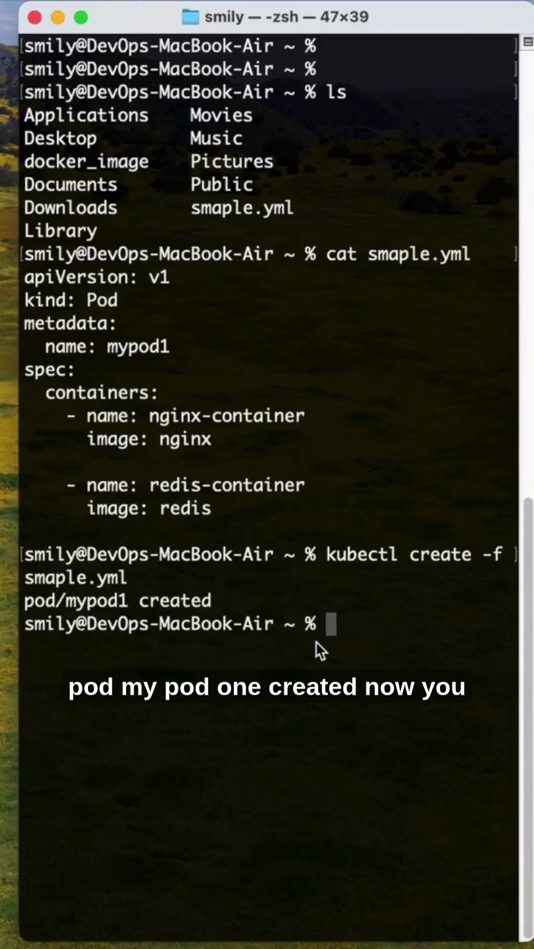
pyautogui.write('kubectl get pods')
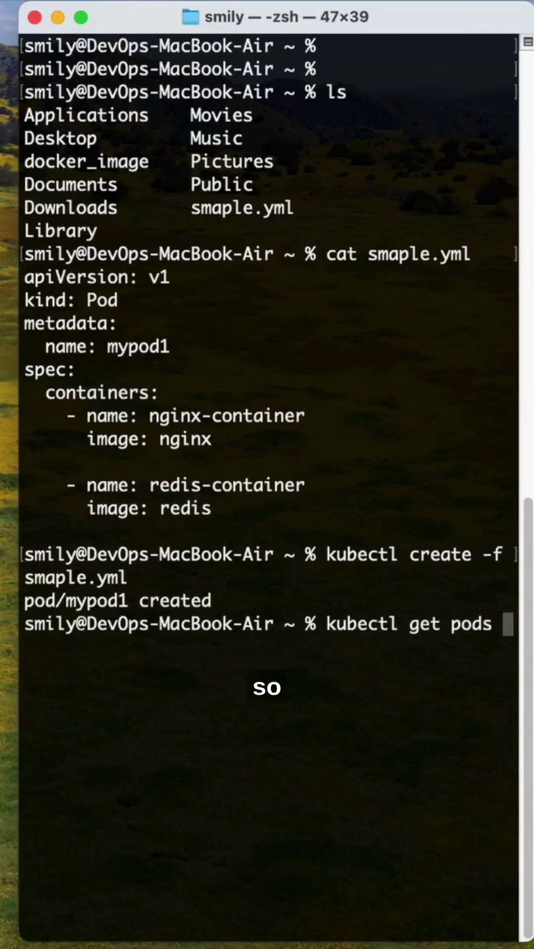
# Rerun 'kubectl get pods' until mypod1 shows 2/2 Running.
pyautogui.press('Return')
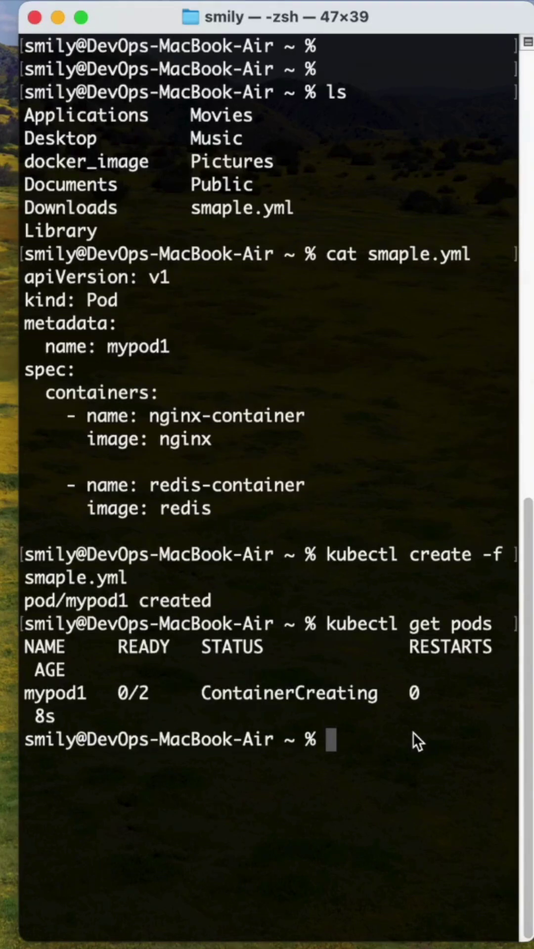
pyautogui.press('Return')
pyautogui.write('kubectl get pods')
pyautogui.press('Return')
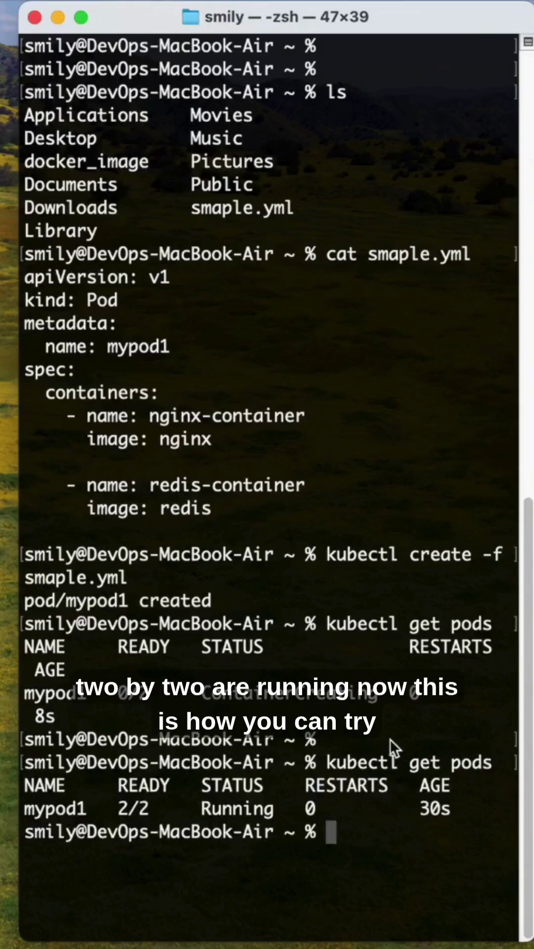